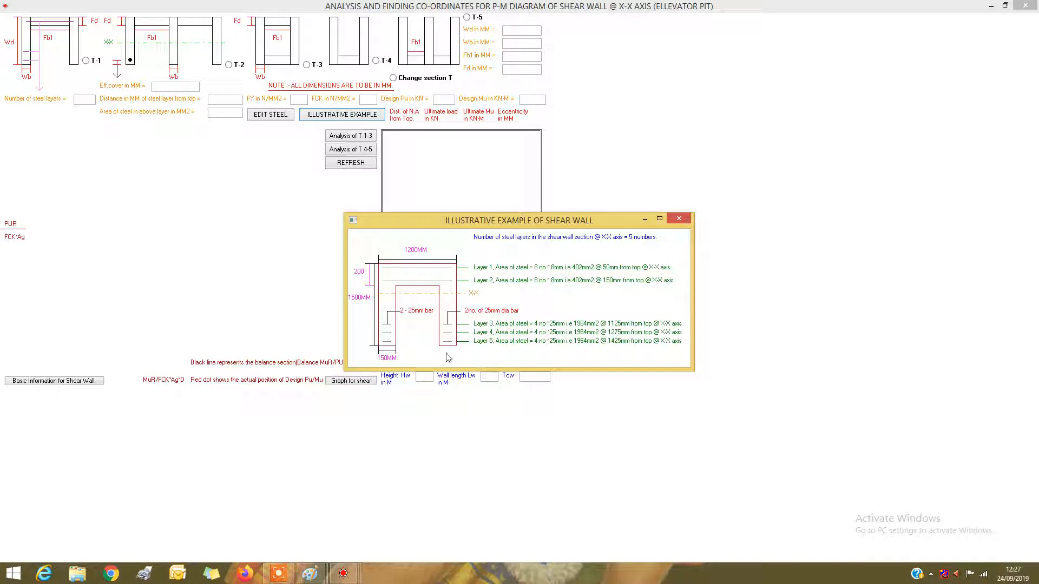
Close the illustrative example and define section T-1 with Wd 1500 mm, Wb 150 mm, Fb1 900 mm and Fd 200 mm
{"action": "left_click", "coordinate": [673, 218]}
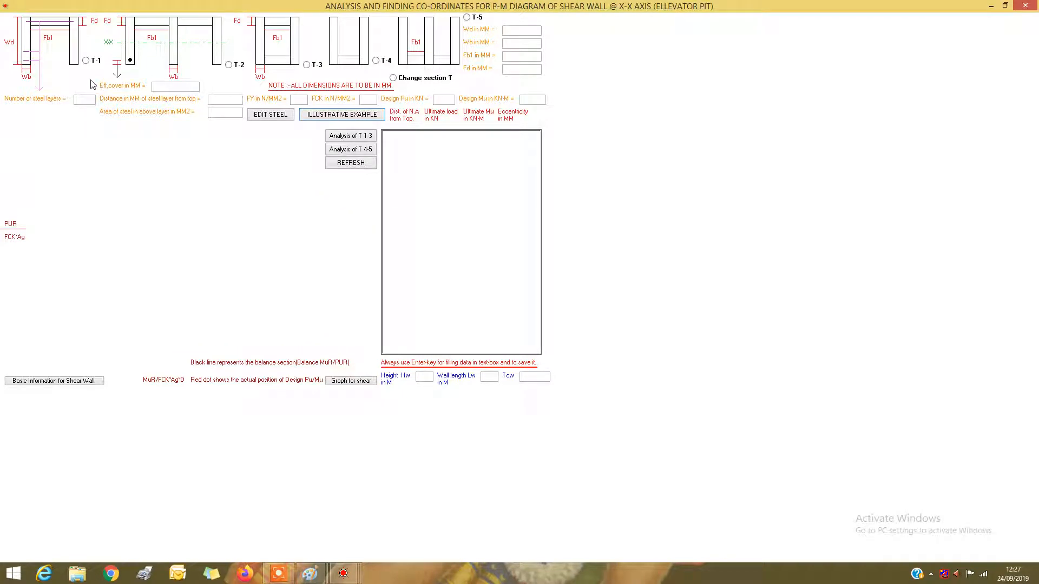
{"action": "left_click", "coordinate": [86, 61]}
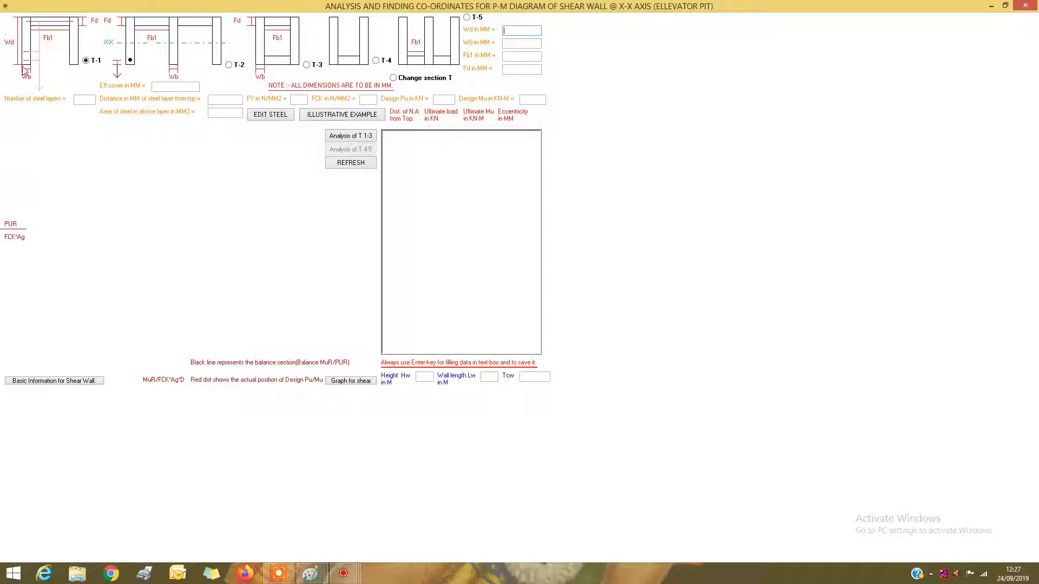
{"action": "type", "text": "15"}
{"action": "type", "text": "00"}
{"action": "type", "text": "150"}
{"action": "type", "text": "900"}
{"action": "type", "text": "200"}
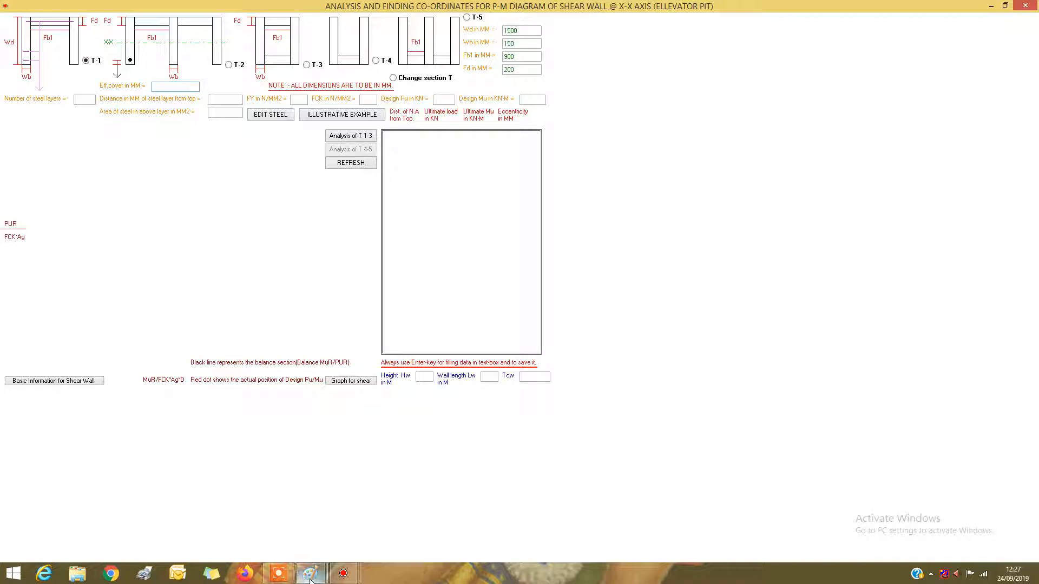
Consult the illustrative example, then set the effective cover to 50 mm and the number of steel layers to 5
{"action": "left_click", "coordinate": [344, 116]}
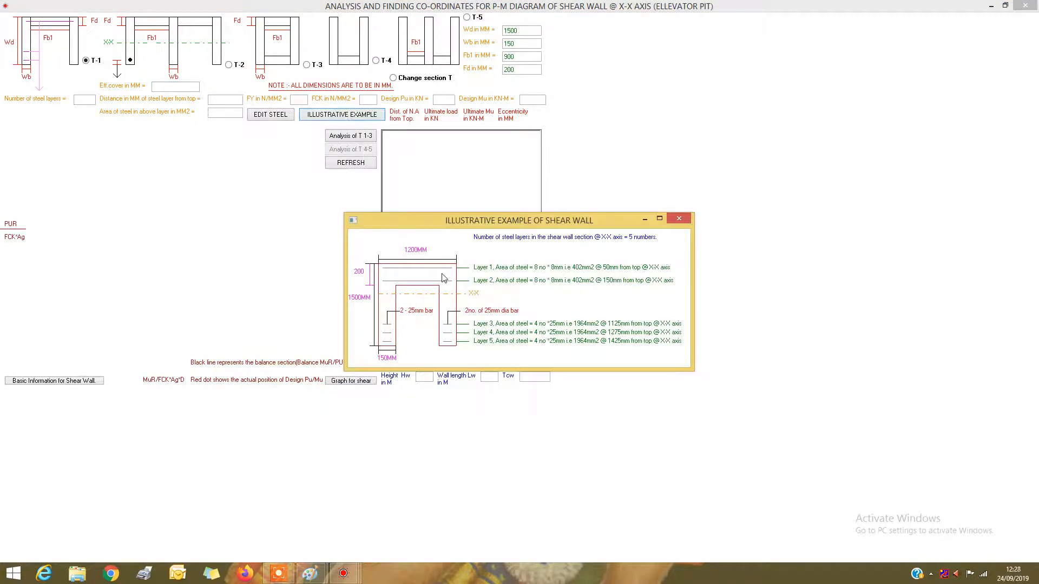
{"action": "left_click", "coordinate": [680, 219]}
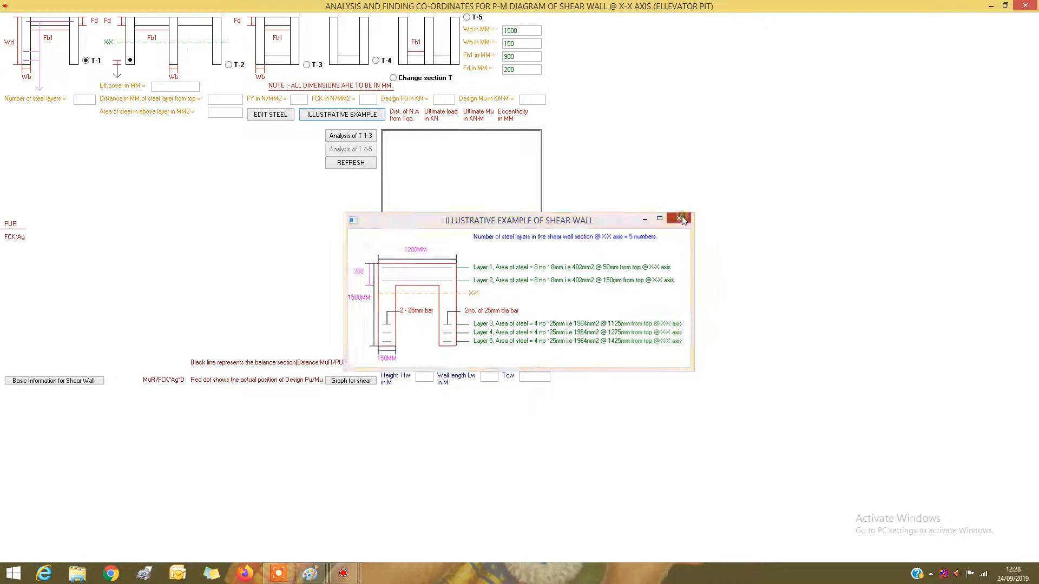
{"action": "left_click", "coordinate": [172, 88]}
{"action": "type", "text": "50"}
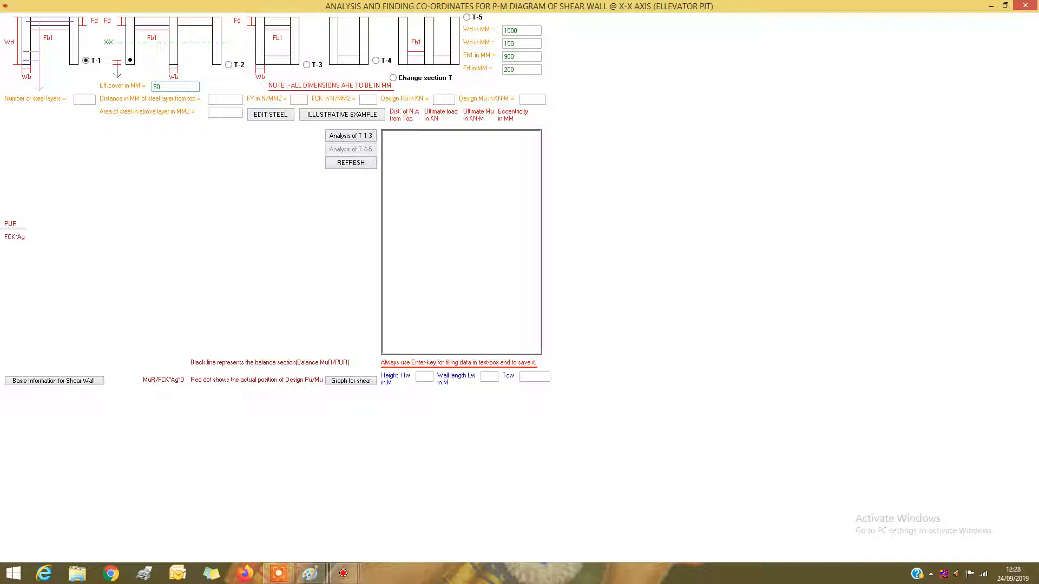
{"action": "key", "text": "Return"}
{"action": "type", "text": "5"}
Add the first two steel layers at 50 mm and 150 mm from the top, each with 402 mm² of steel
{"action": "type", "text": "50"}
{"action": "type", "text": "402"}
{"action": "key", "text": "Return"}
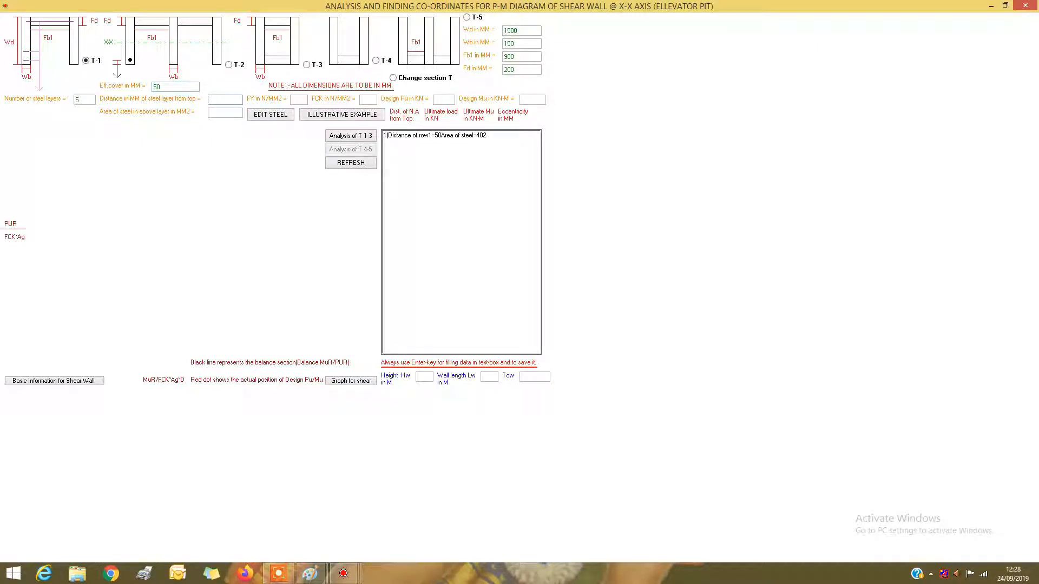
{"action": "type", "text": "150"}
{"action": "key", "text": "Return"}
{"action": "type", "text": "402"}
{"action": "key", "text": "Return"}
Add the third steel layer at 1125 mm from the top with a steel area of 1964 mm²
{"action": "type", "text": "1125"}
{"action": "key", "text": "Return"}
{"action": "type", "text": "1"}
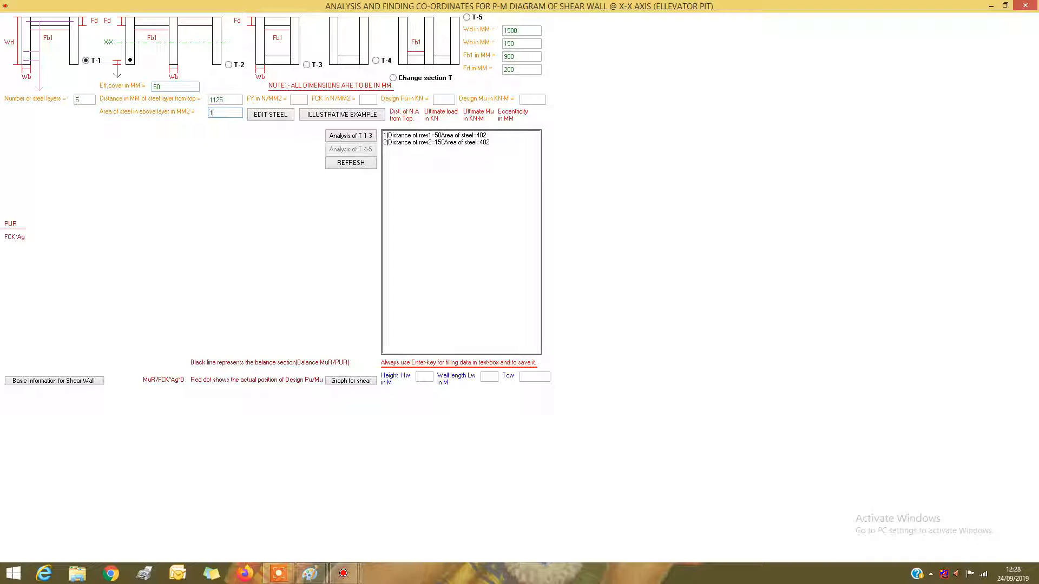
{"action": "type", "text": "964"}
{"action": "key", "text": "Return"}
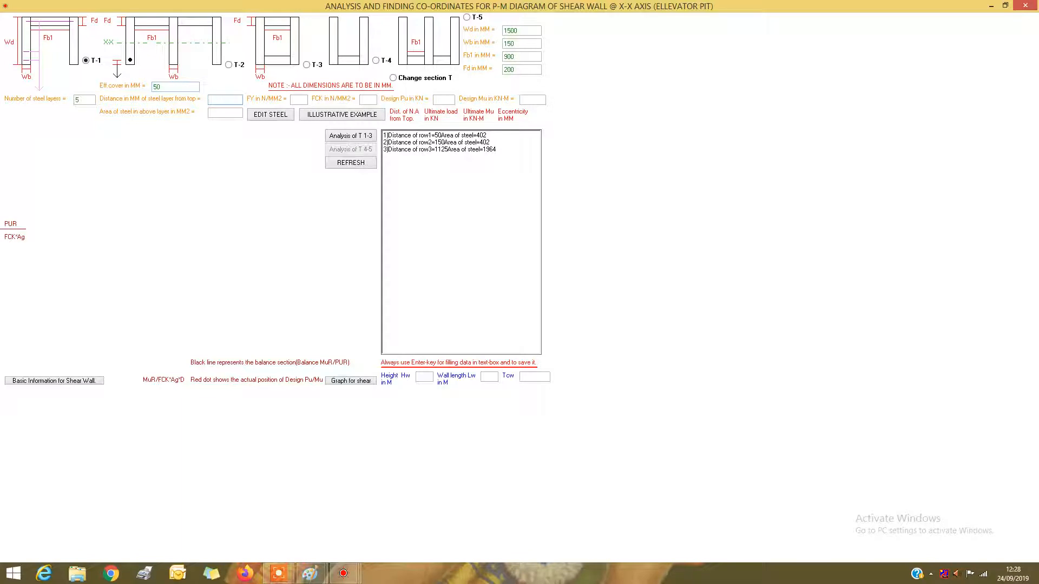
Add the fourth and fifth steel layers at 1275 mm and 1425 mm from the top, each with 1964 mm² of steel
{"action": "type", "text": "127"}
{"action": "type", "text": "5"}
{"action": "type", "text": "1"}
{"action": "type", "text": "964"}
{"action": "key", "text": "Return"}
{"action": "type", "text": "1425"}
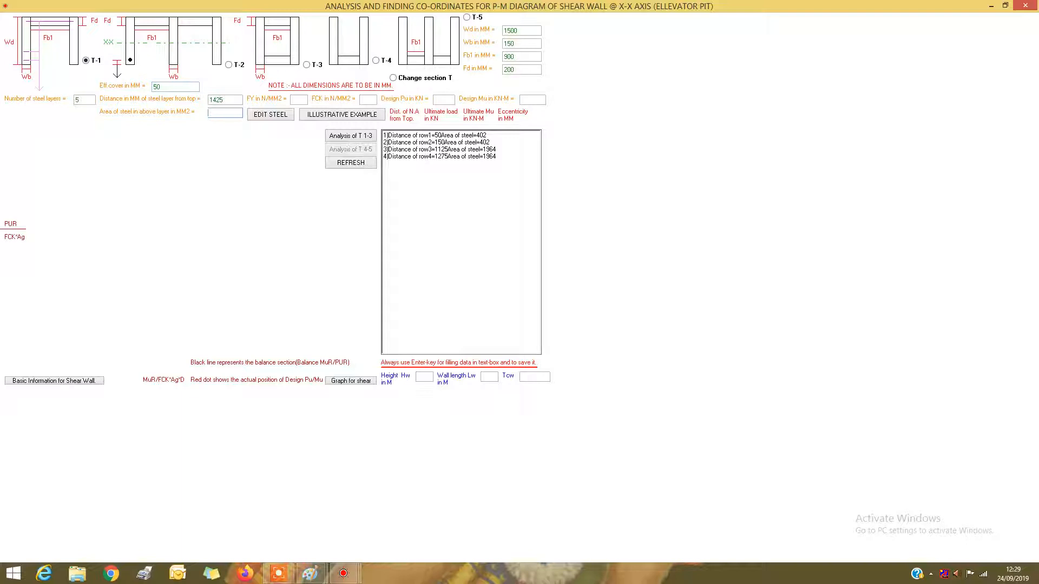
{"action": "type", "text": "1964"}
{"action": "key", "text": "Return"}
Set FY to 415 and FCK to 20 N/mm², design Pu to 3000 kN and Mu to 300 kN-m, and run the T 1-3 analysis
{"action": "type", "text": "415"}
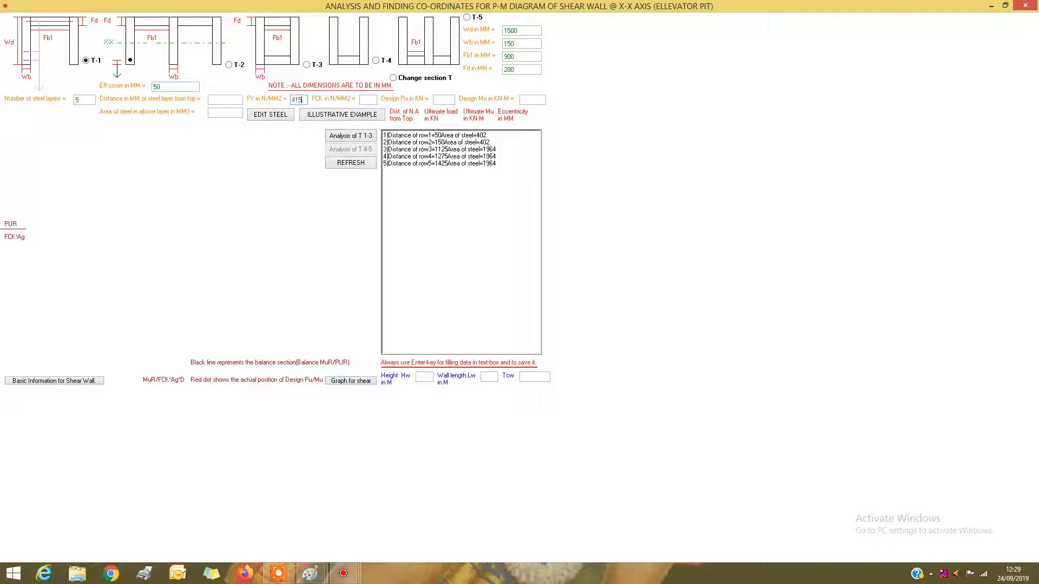
{"action": "type", "text": "20"}
{"action": "type", "text": "3000"}
{"action": "key", "text": "Return"}
{"action": "type", "text": "300"}
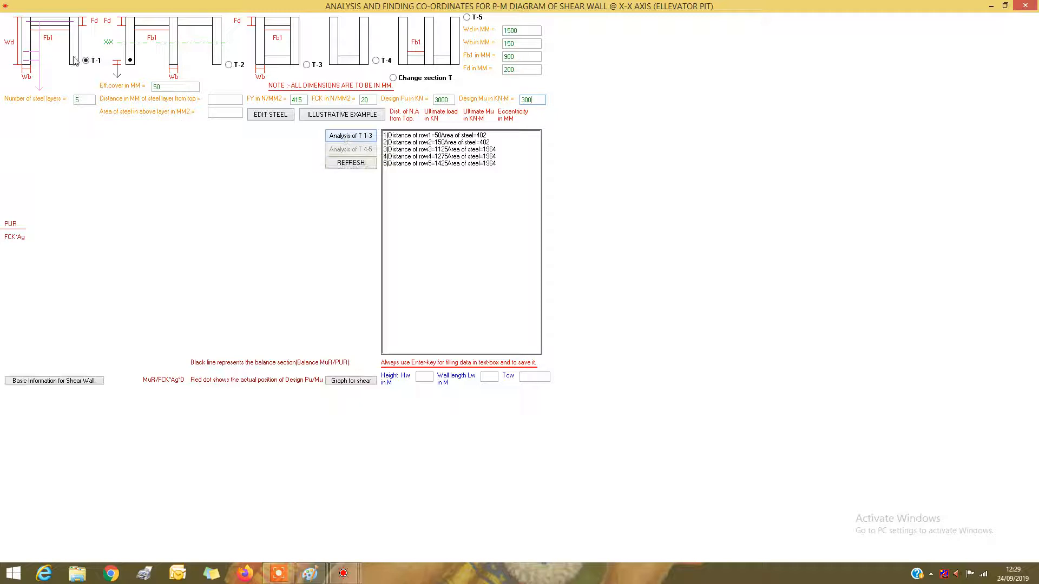
{"action": "left_click", "coordinate": [347, 137]}
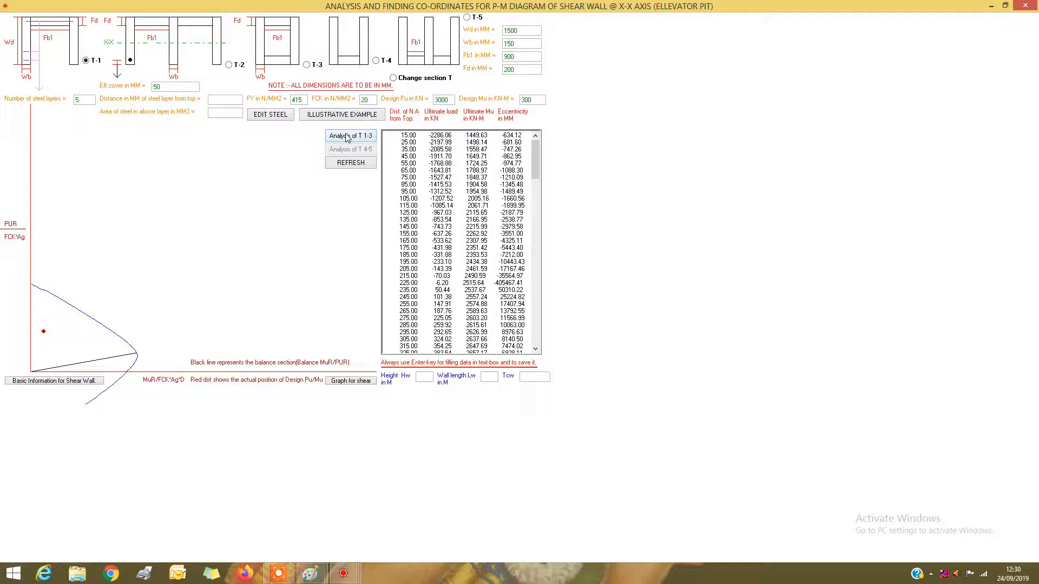
Open the shear graph for designing the wall for in-plane horizontal shear
{"action": "left_click", "coordinate": [352, 381]}
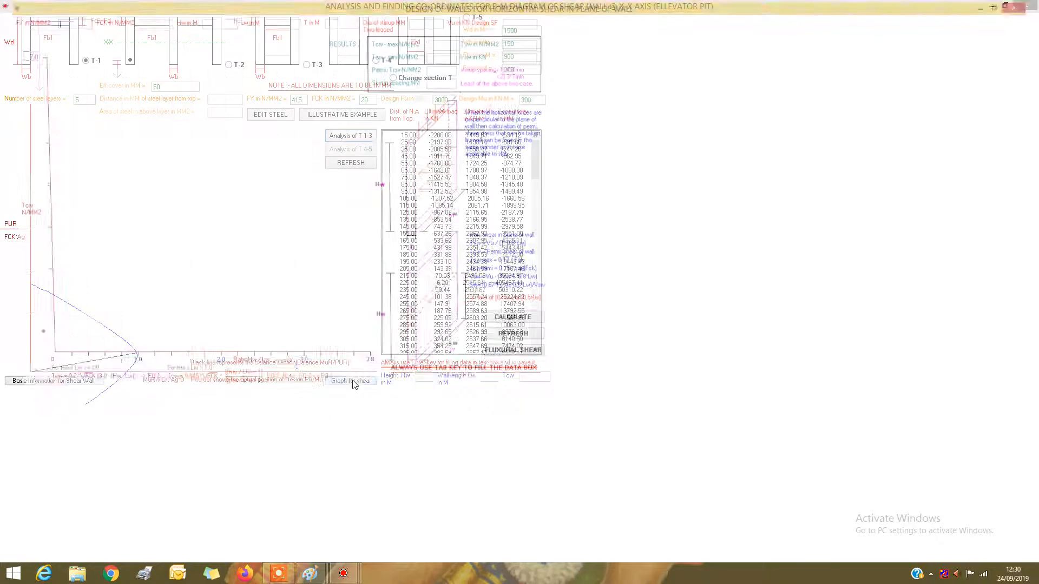